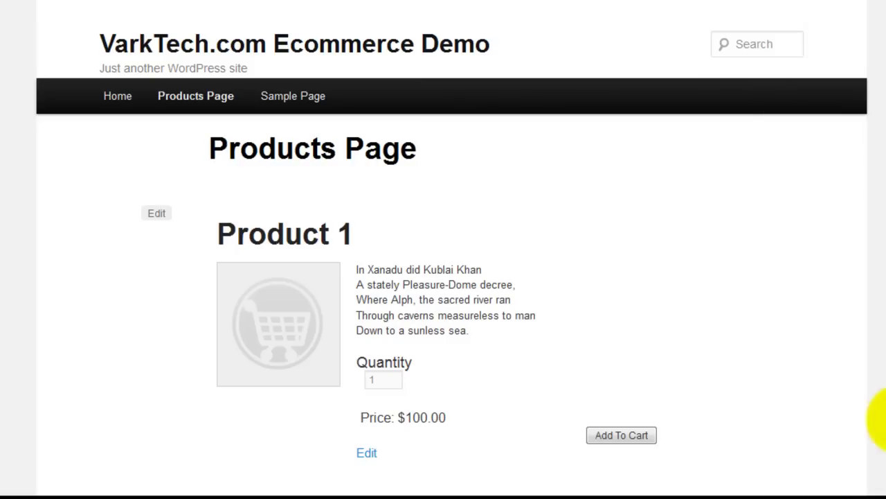
Add Product 1 to the cart, go to checkout, and try to purchase with quantity 1
{"action": "left_click", "coordinate": [635, 434]}
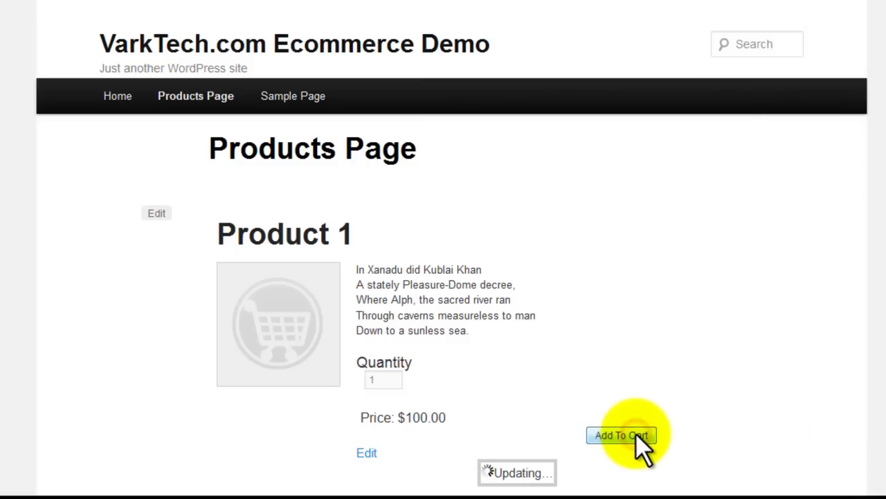
{"action": "scroll", "coordinate": [573, 405], "scroll_direction": "down", "scroll_amount": 2}
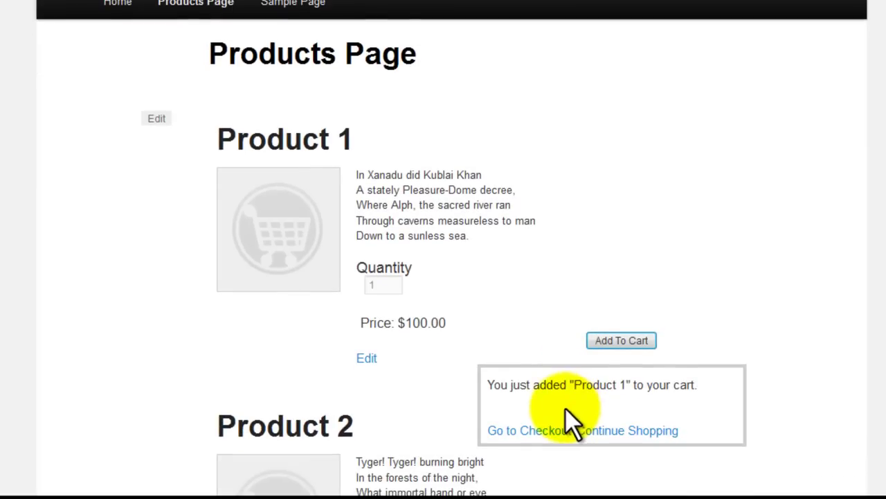
{"action": "left_click", "coordinate": [543, 430]}
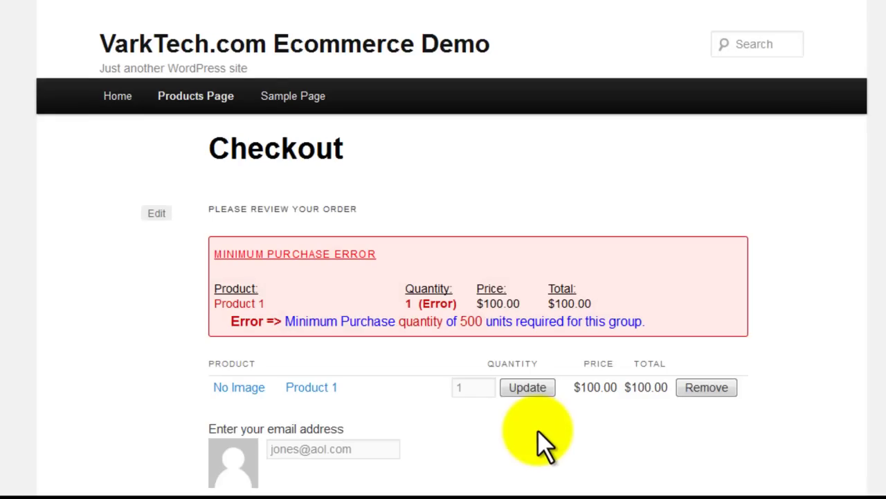
{"action": "scroll", "coordinate": [697, 403], "scroll_direction": "down", "scroll_amount": 5}
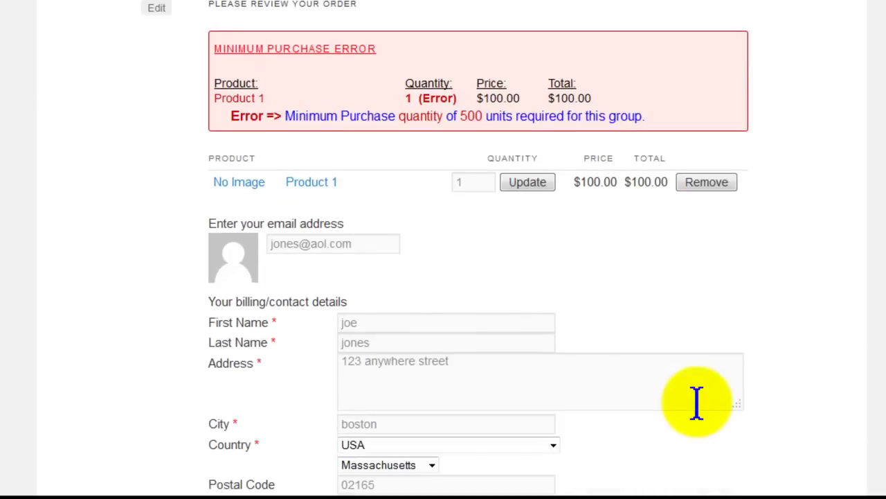
{"action": "scroll", "coordinate": [699, 406], "scroll_direction": "down", "scroll_amount": 1}
{"action": "left_click", "coordinate": [705, 414]}
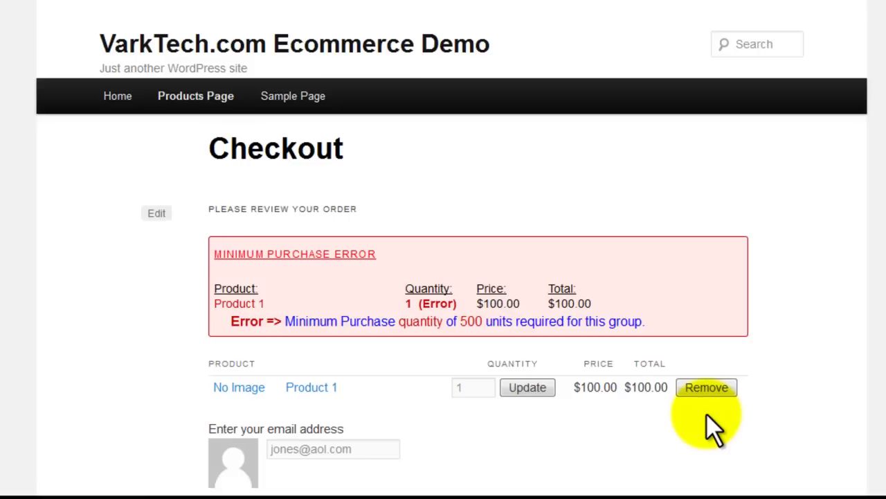
Raise Product 1's quantity to 500 and place the $50,000.00 order
{"action": "double_click", "coordinate": [455, 387]}
{"action": "type", "text": "500"}
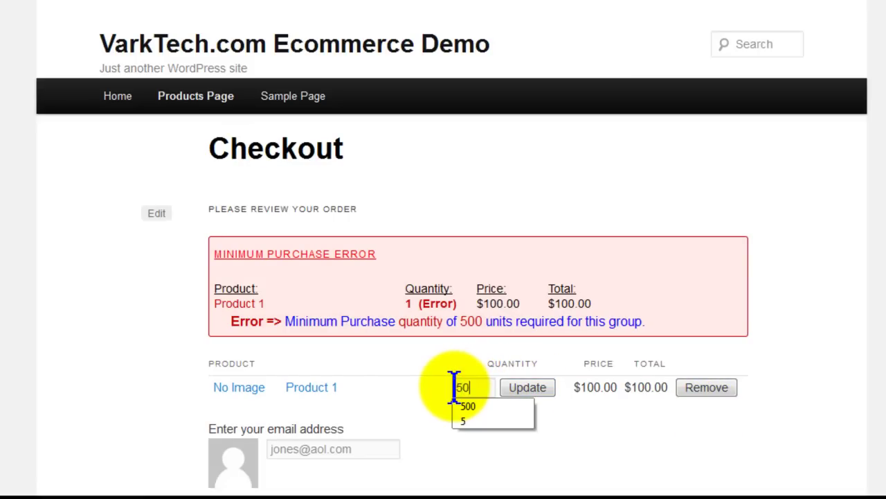
{"action": "left_click", "coordinate": [534, 388]}
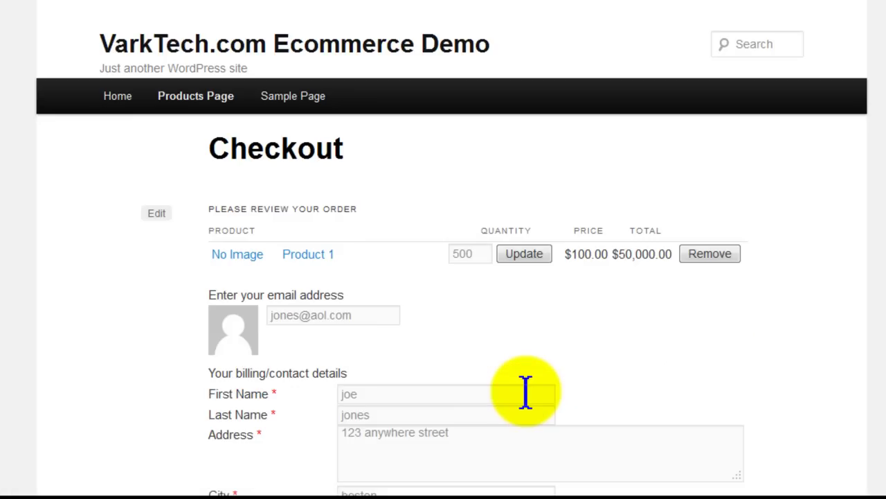
{"action": "scroll", "coordinate": [526, 393], "scroll_direction": "down", "scroll_amount": 4}
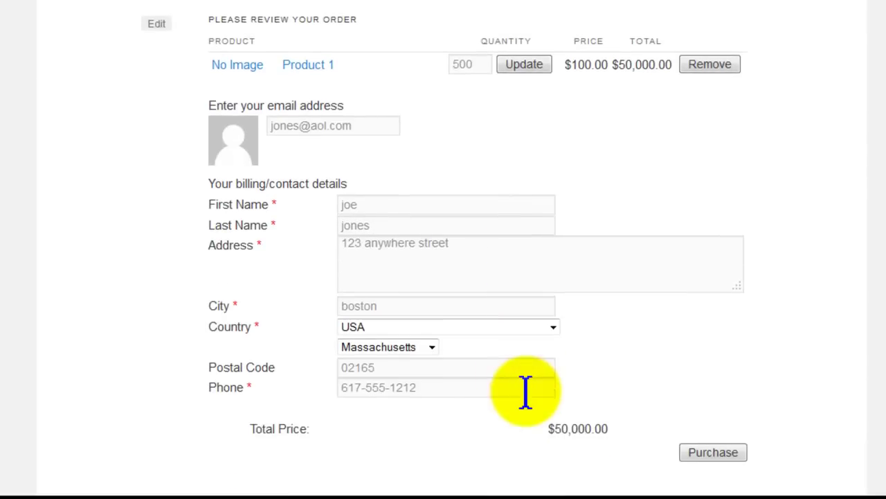
{"action": "left_click", "coordinate": [709, 374]}
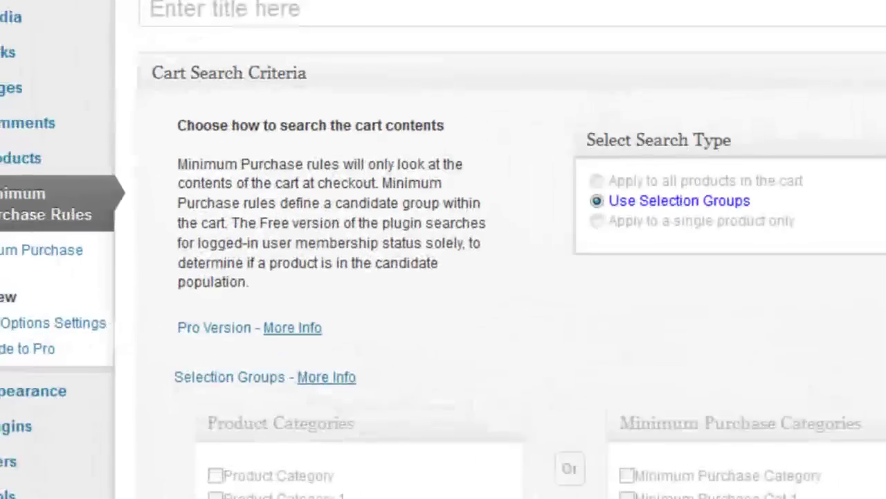
{"action": "scroll", "coordinate": [512, 102], "scroll_direction": "down", "scroll_amount": 5}
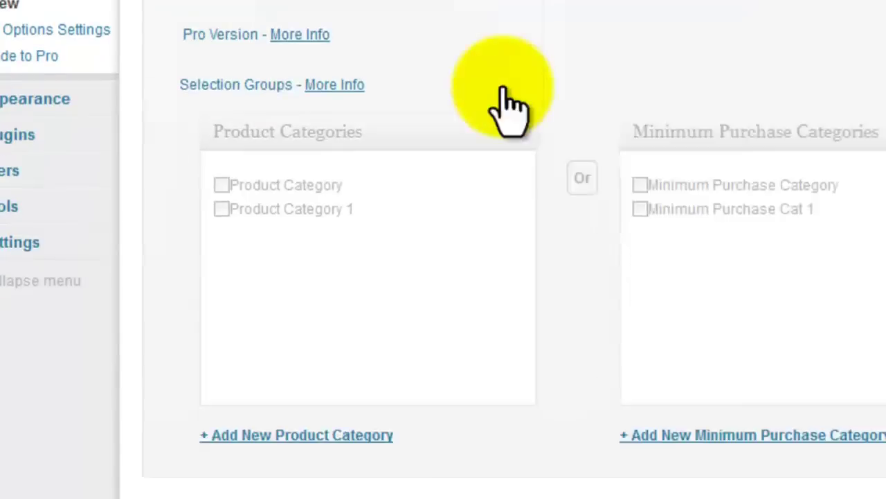
{"action": "scroll", "coordinate": [600, 298], "scroll_direction": "down", "scroll_amount": 7}
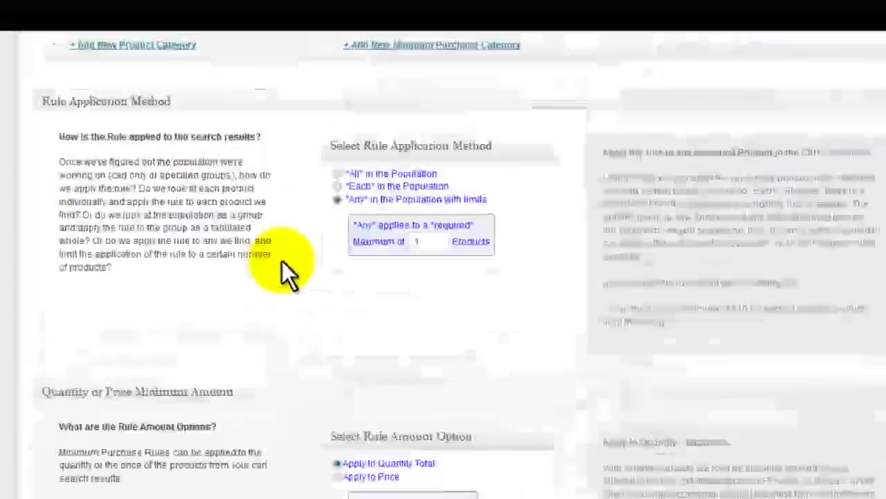
{"action": "scroll", "coordinate": [252, 259], "scroll_direction": "up", "scroll_amount": 3}
{"action": "scroll", "coordinate": [252, 259], "scroll_direction": "up", "scroll_amount": 3}
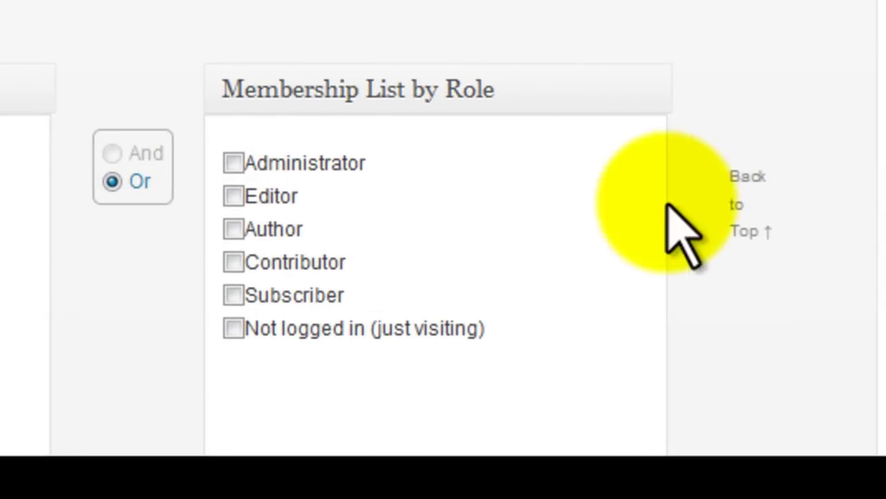
{"action": "left_click", "coordinate": [233, 328]}
{"action": "left_click", "coordinate": [233, 329]}
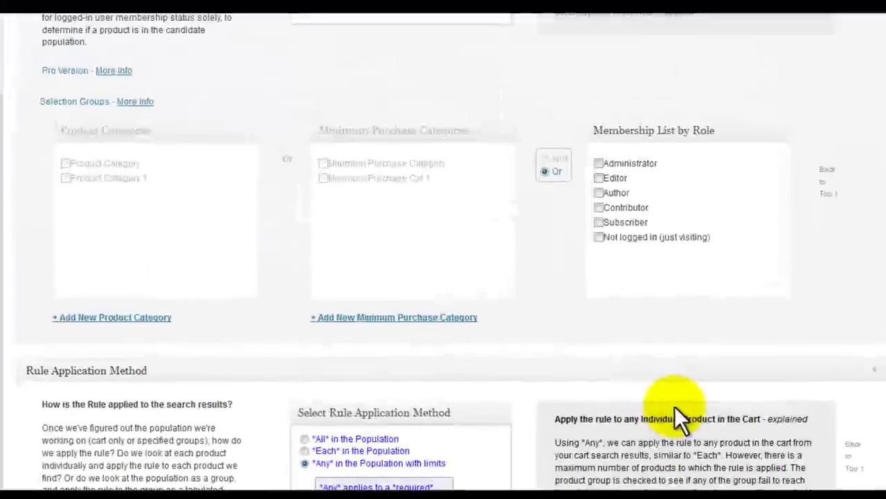
{"action": "scroll", "coordinate": [675, 406], "scroll_direction": "down", "scroll_amount": 1}
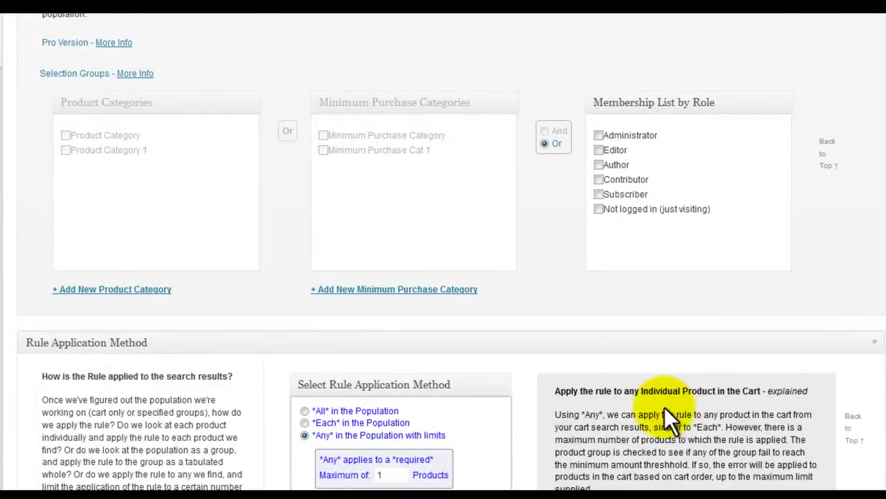
{"action": "scroll", "coordinate": [664, 407], "scroll_direction": "down", "scroll_amount": 5}
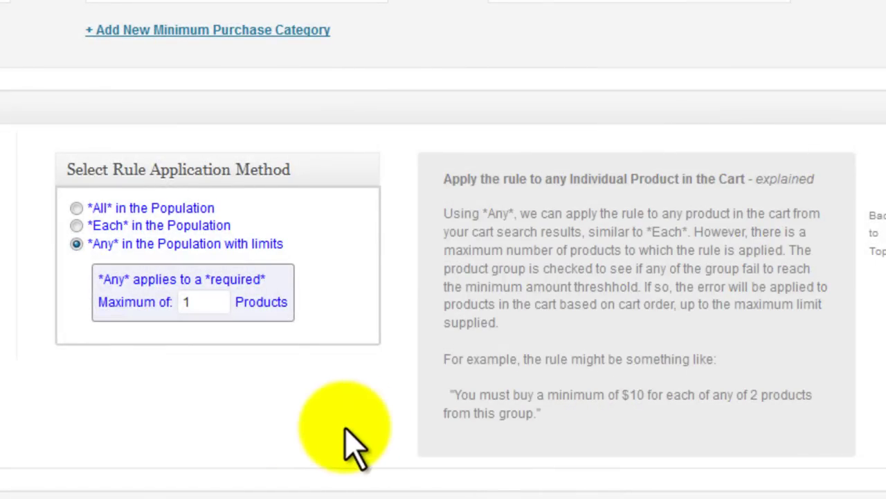
Compare the all-products and each-product options, then settle on '*Any* in the Population with limits'
{"action": "left_click", "coordinate": [77, 208]}
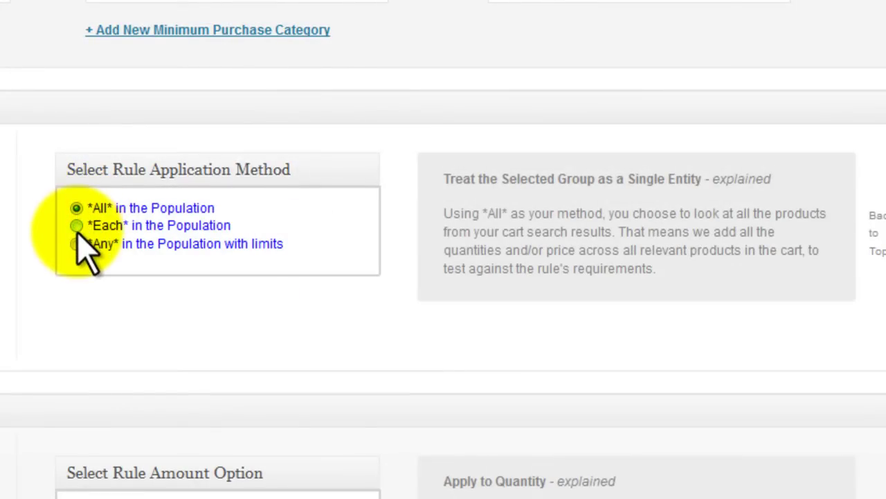
{"action": "left_click", "coordinate": [76, 226]}
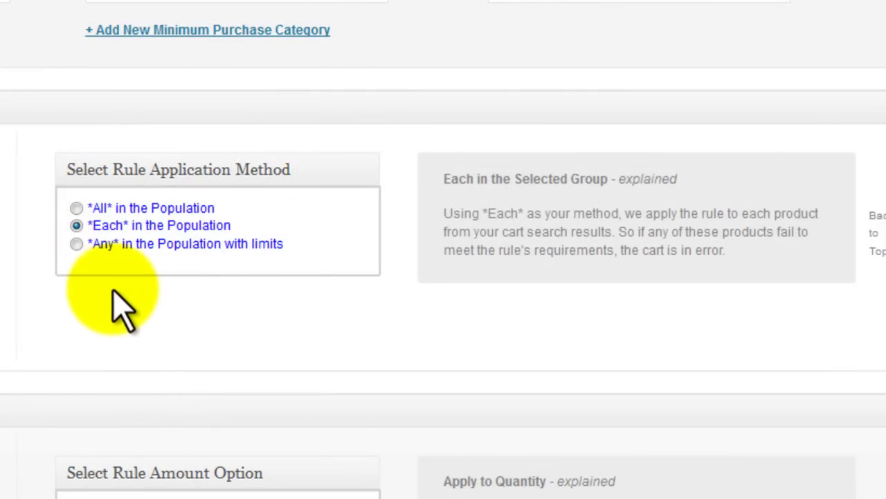
{"action": "left_click", "coordinate": [76, 244]}
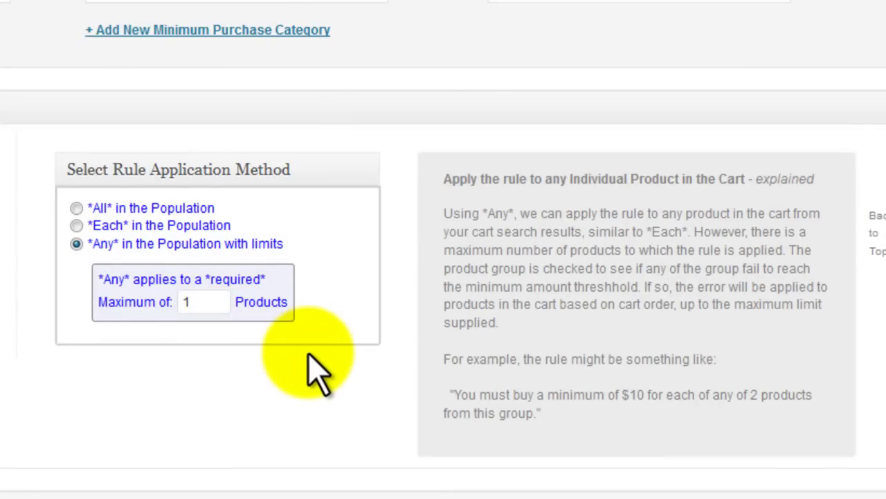
Preview the Apply to Price amount option, then switch back to Apply to Quantity Total
{"action": "scroll", "coordinate": [310, 355], "scroll_direction": "down", "scroll_amount": 4}
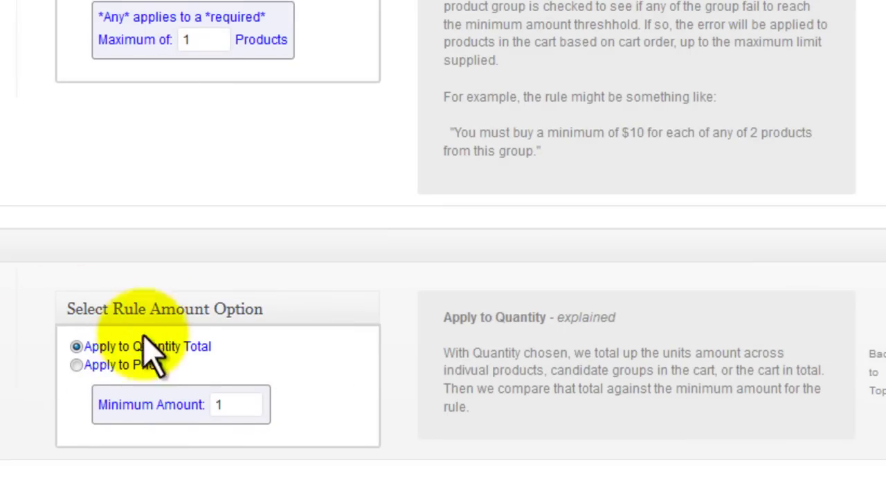
{"action": "left_click", "coordinate": [77, 365]}
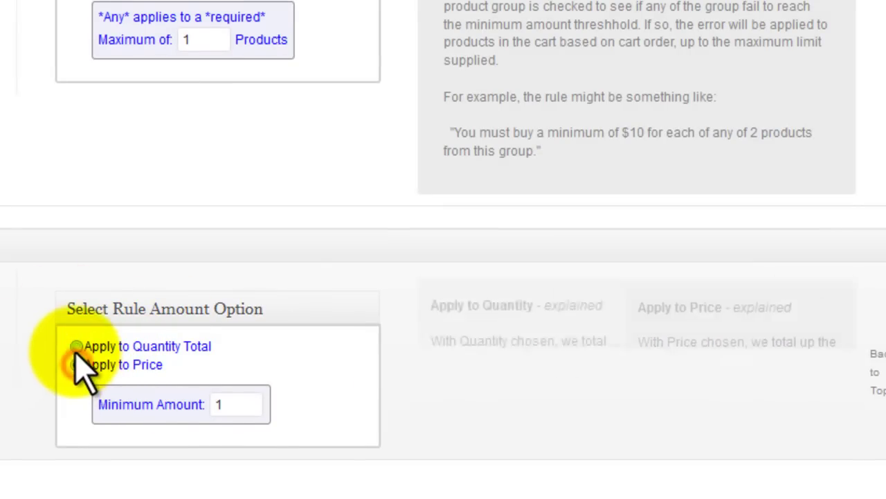
{"action": "left_click", "coordinate": [76, 345]}
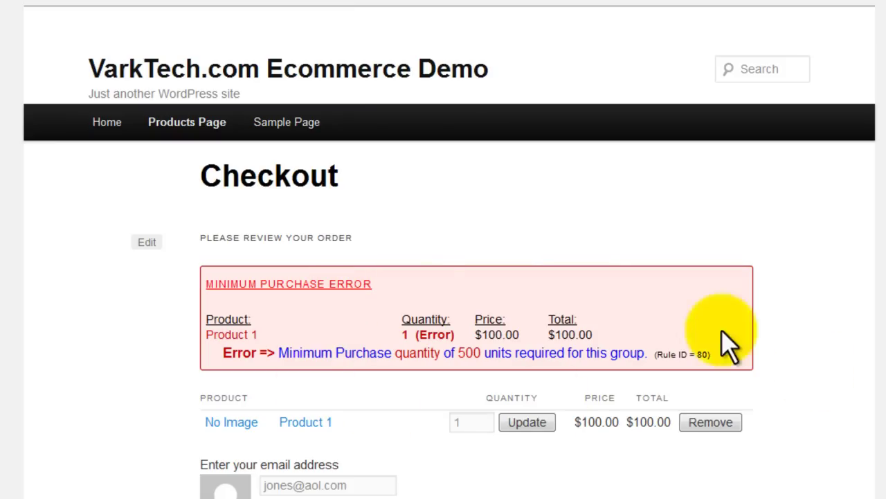
After the blocked purchase, change Product 1's quantity from 1 to 500 and complete the order
{"action": "scroll", "coordinate": [607, 316], "scroll_direction": "down", "scroll_amount": 6}
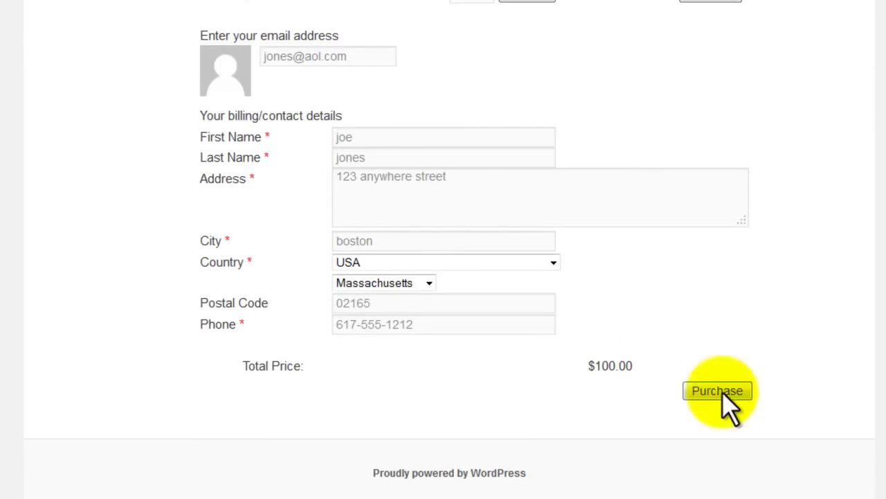
{"action": "left_click", "coordinate": [716, 390]}
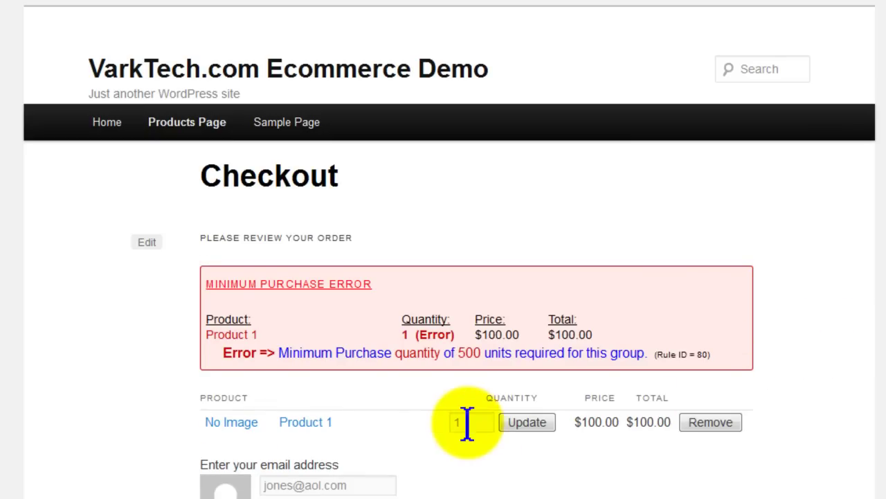
{"action": "left_click_drag", "start_coordinate": [469, 424], "coordinate": [444, 423]}
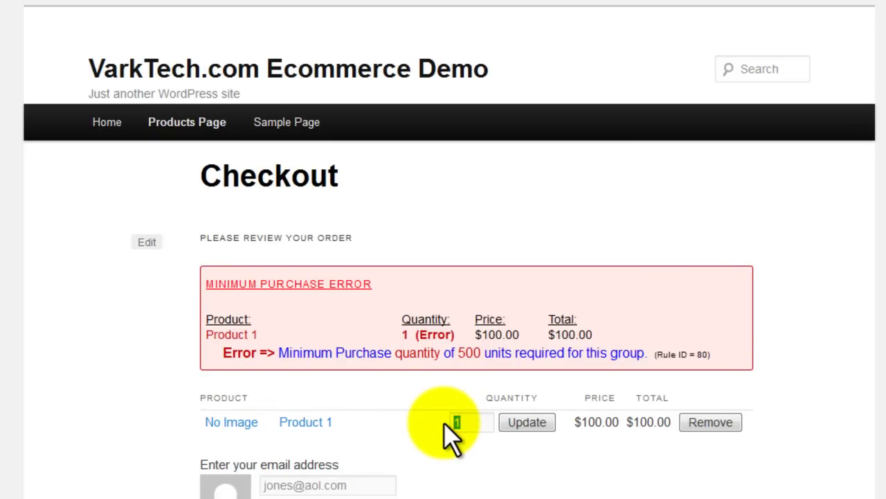
{"action": "type", "text": "500"}
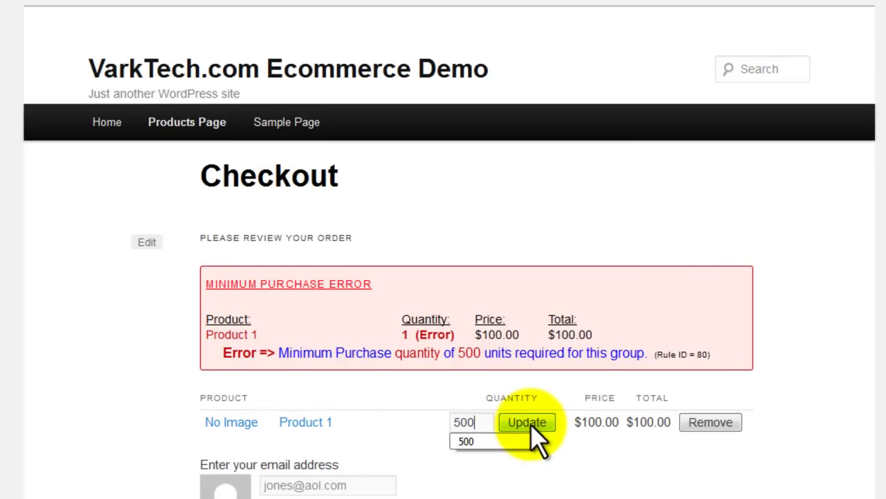
{"action": "left_click", "coordinate": [528, 422]}
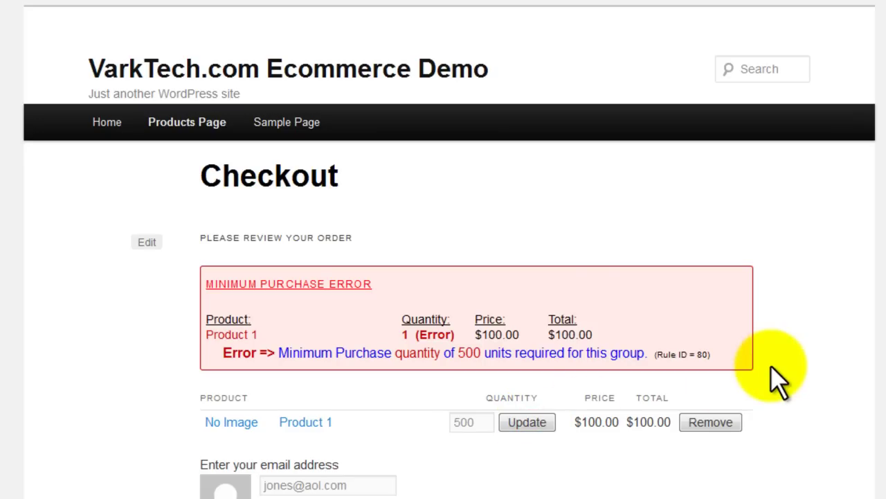
{"action": "scroll", "coordinate": [771, 365], "scroll_direction": "down", "scroll_amount": 5}
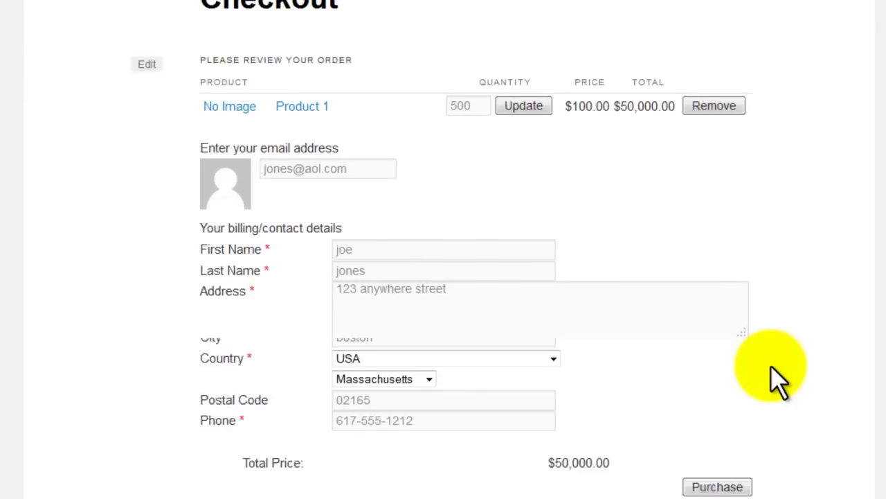
{"action": "scroll", "coordinate": [771, 365], "scroll_direction": "down", "scroll_amount": 2}
{"action": "left_click", "coordinate": [731, 391]}
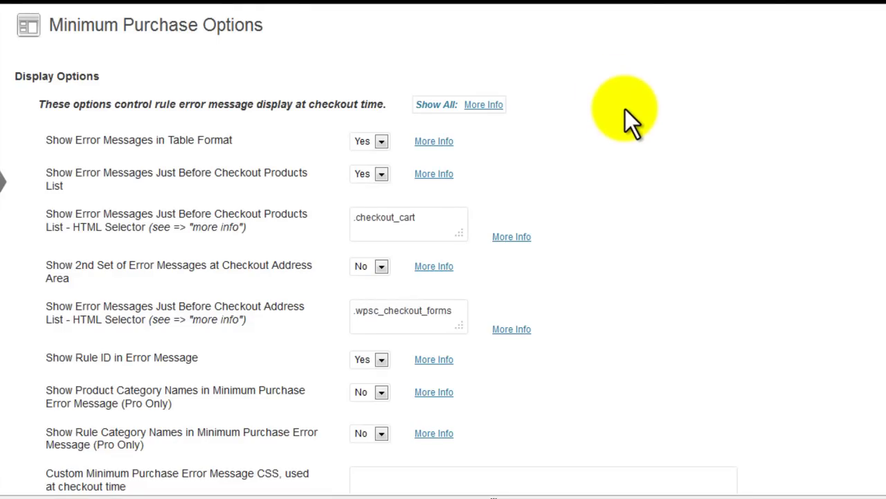
Scroll through the Minimum Purchase Options display, processing and debug settings
{"action": "scroll", "coordinate": [625, 108], "scroll_direction": "down", "scroll_amount": 3}
{"action": "scroll", "coordinate": [625, 109], "scroll_direction": "up", "scroll_amount": 1}
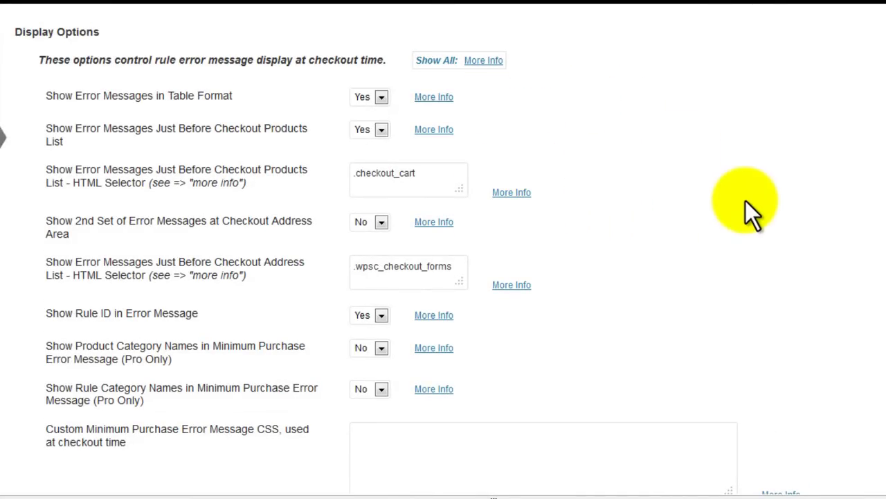
{"action": "scroll", "coordinate": [746, 201], "scroll_direction": "down", "scroll_amount": 5}
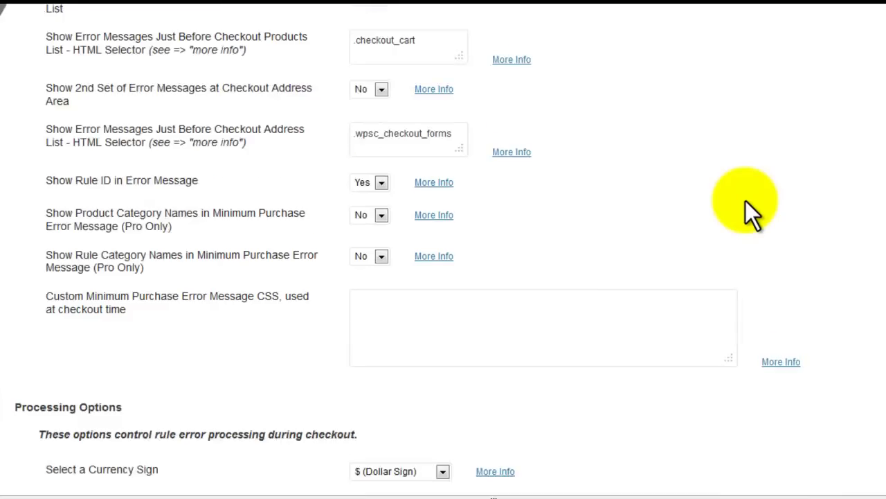
{"action": "scroll", "coordinate": [751, 211], "scroll_direction": "down", "scroll_amount": 1}
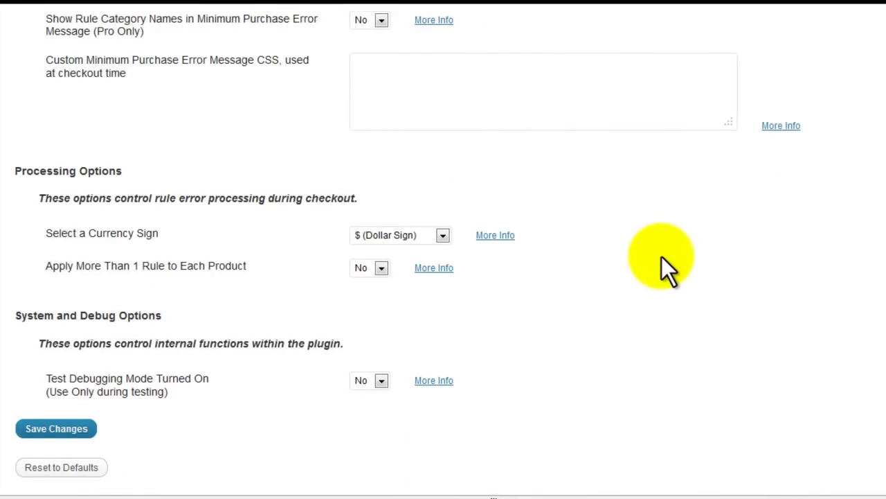
{"action": "scroll", "coordinate": [661, 258], "scroll_direction": "down", "scroll_amount": 1}
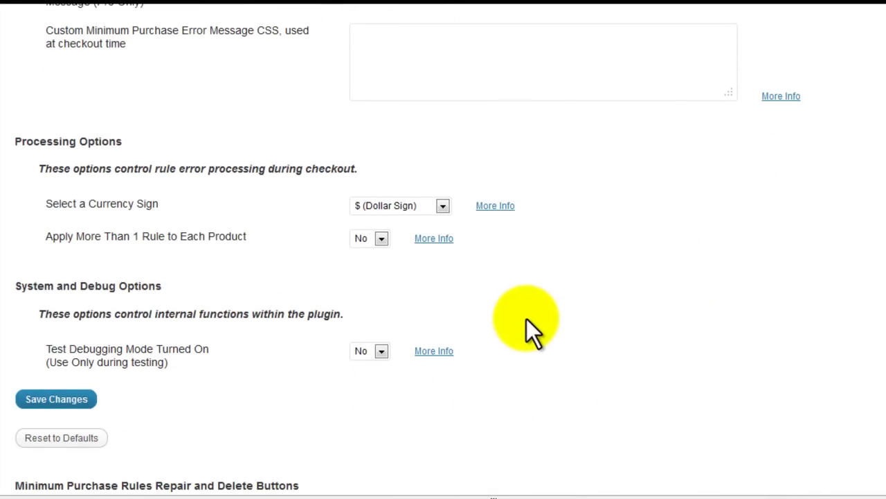
{"action": "scroll", "coordinate": [552, 326], "scroll_direction": "down", "scroll_amount": 3}
{"action": "scroll", "coordinate": [553, 326], "scroll_direction": "down", "scroll_amount": 3}
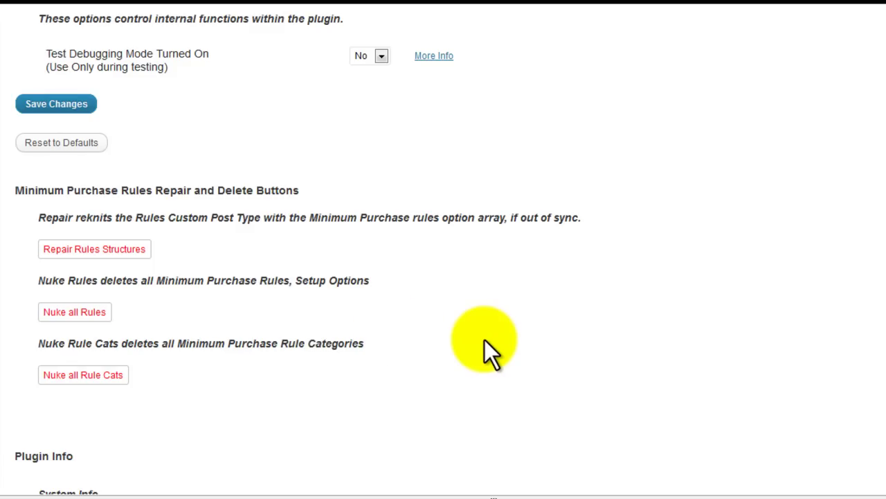
{"action": "scroll", "coordinate": [484, 346], "scroll_direction": "up", "scroll_amount": 6}
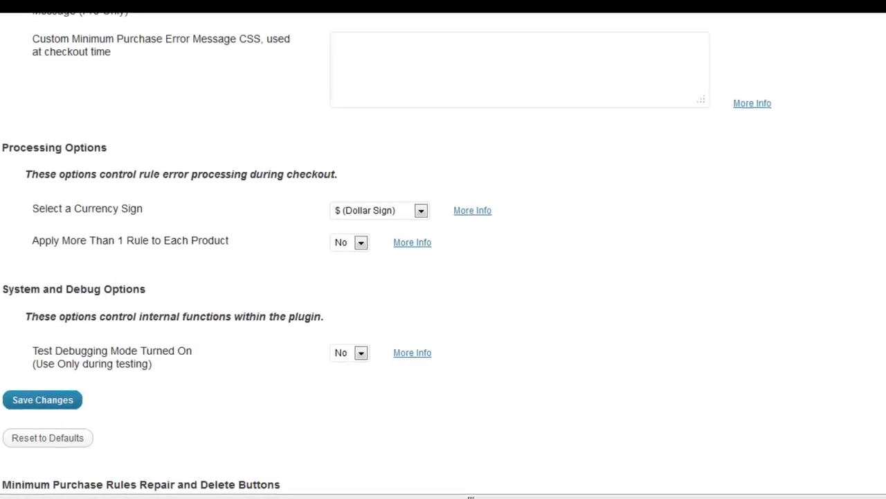